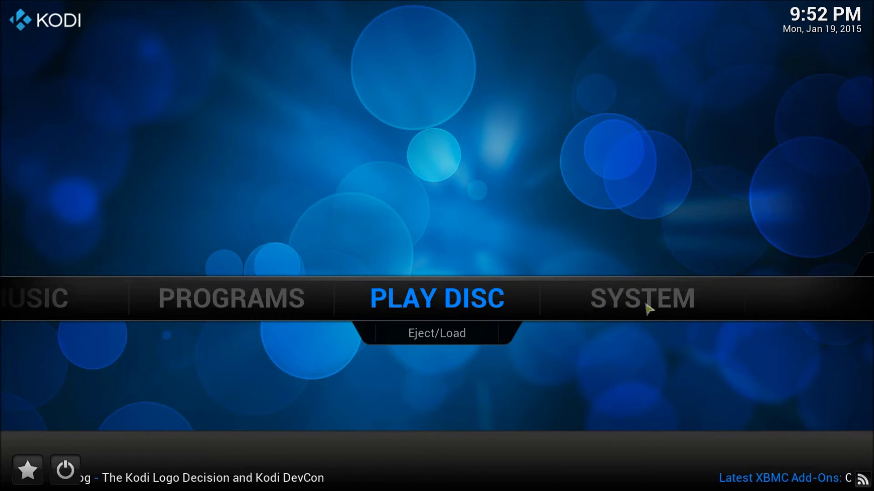
Step: Open the File manager from the System section of the home screen
{"action": "left_click", "coordinate": [611, 299]}
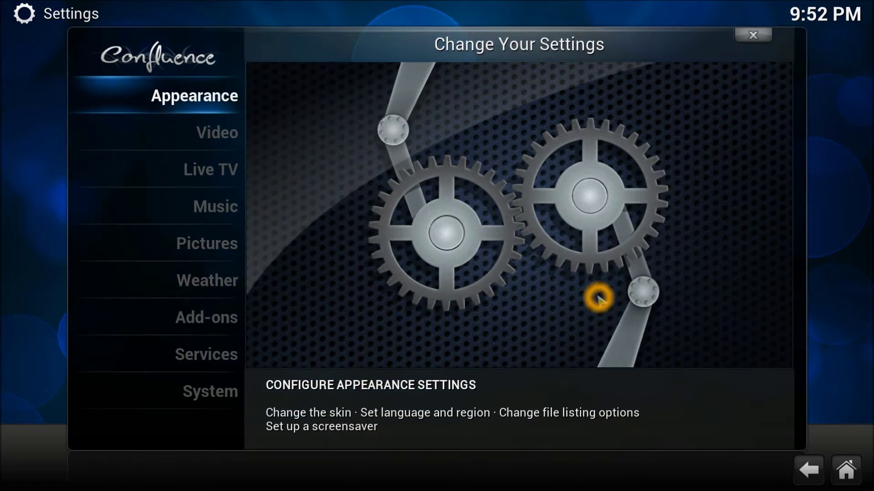
{"action": "key", "text": "Escape"}
{"action": "key", "text": "Down"}
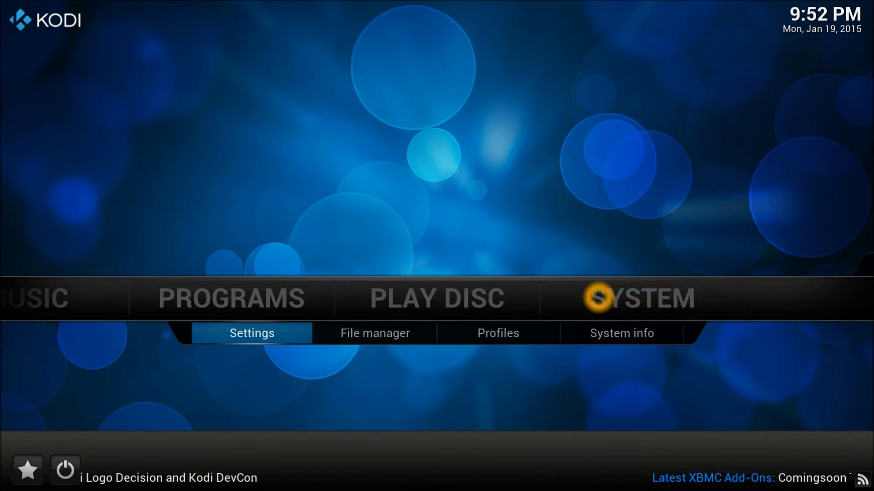
{"action": "key", "text": "Right"}
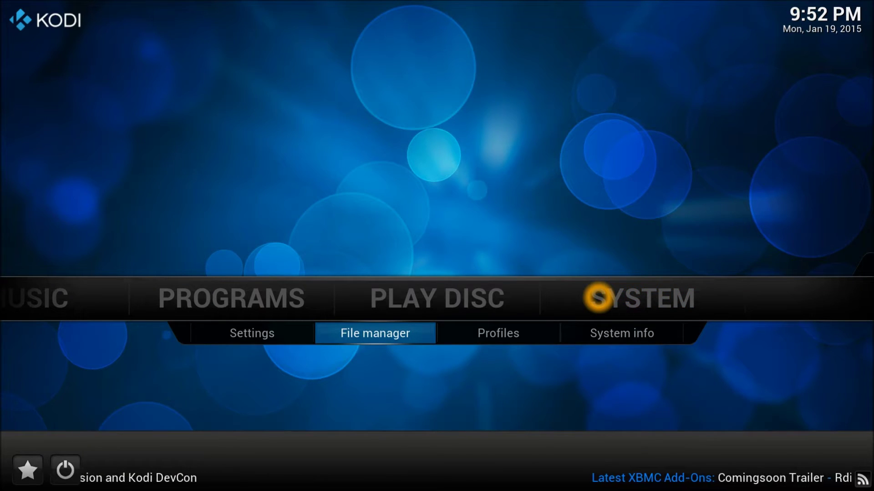
{"action": "key", "text": "Return"}
Step: Start adding a new file source in the File manager
{"action": "key", "text": "Down"}
{"action": "key", "text": "Down"}
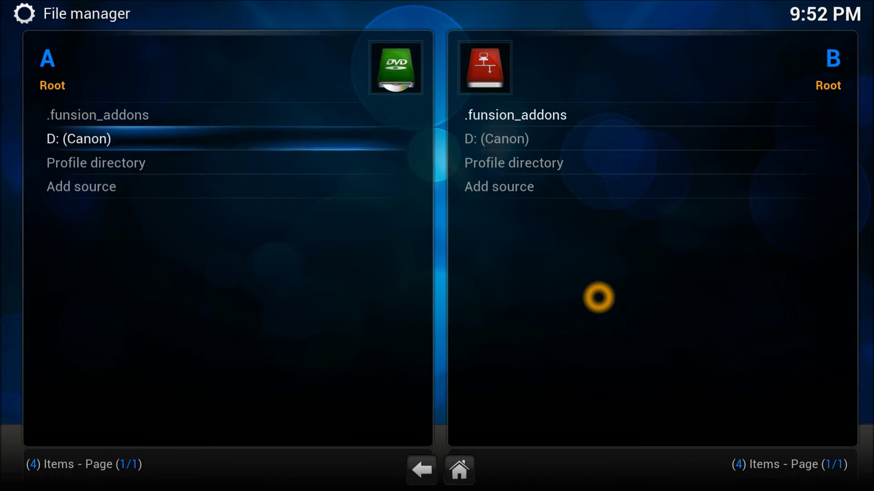
{"action": "key", "text": "Down"}
{"action": "key", "text": "Return"}
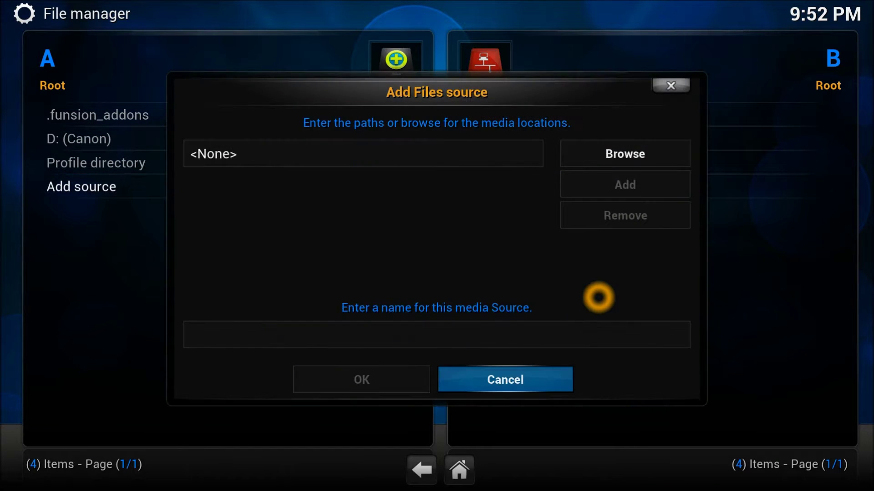
{"action": "key", "text": "Return"}
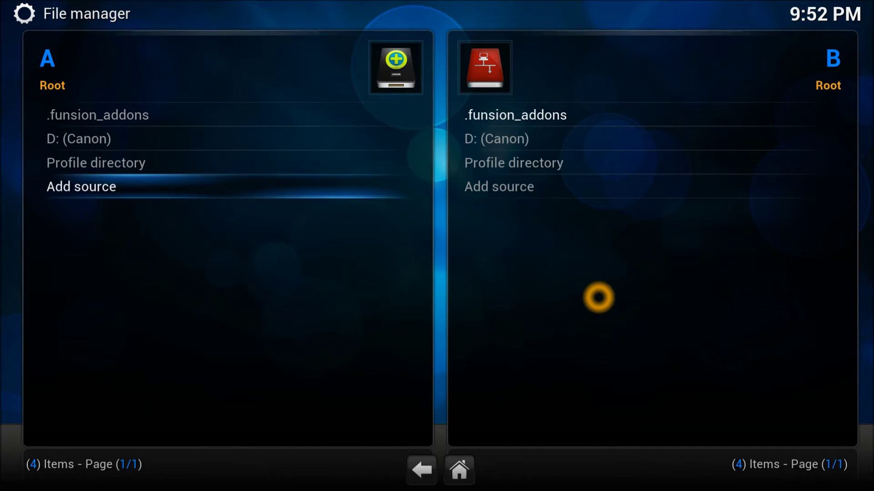
{"action": "key", "text": "Return"}
{"action": "key", "text": "Up"}
{"action": "key", "text": "Up"}
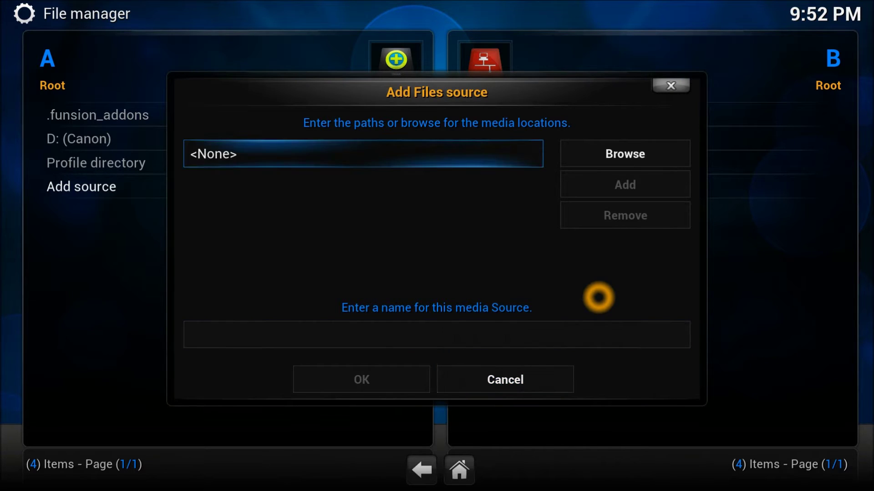
{"action": "key", "text": "Down"}
{"action": "key", "text": "Up"}
{"action": "key", "text": "Return"}
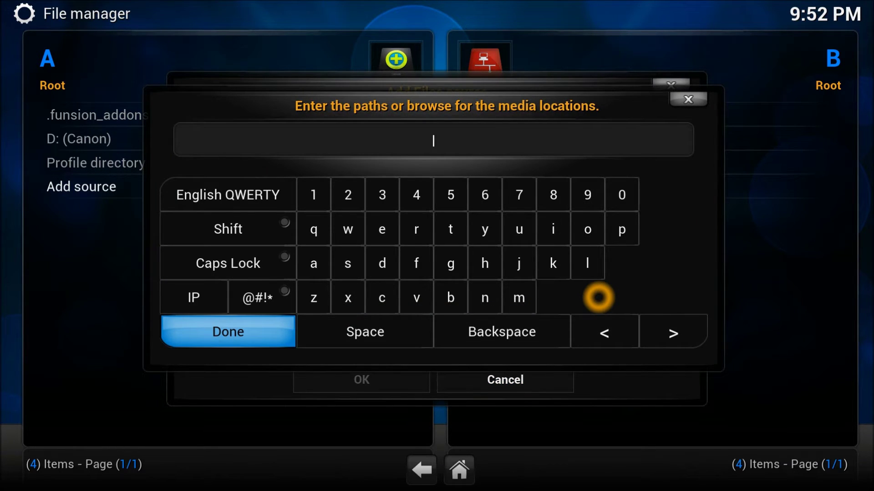
{"action": "type", "text": "http://metal"}
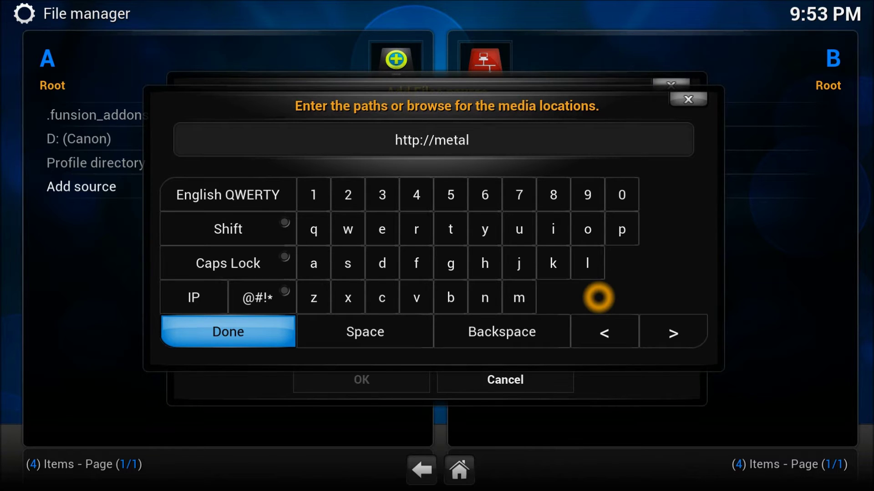
{"action": "type", "text": "ke"}
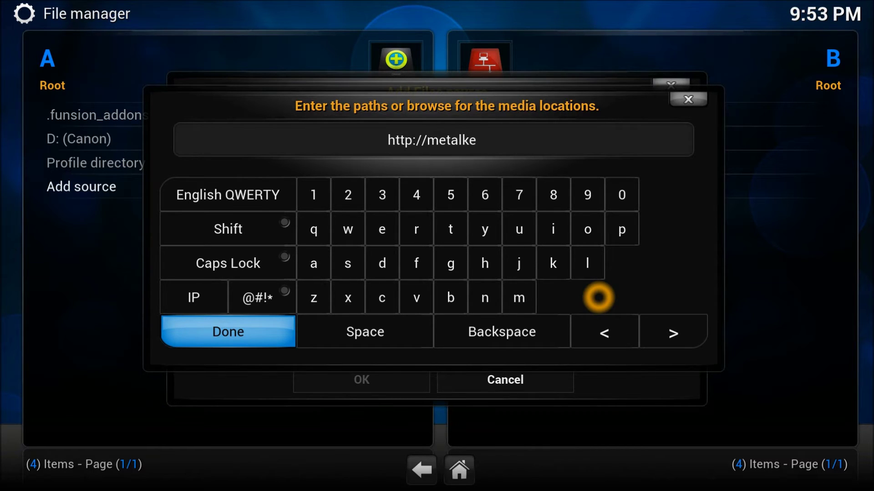
{"action": "type", "text": "ttle"}
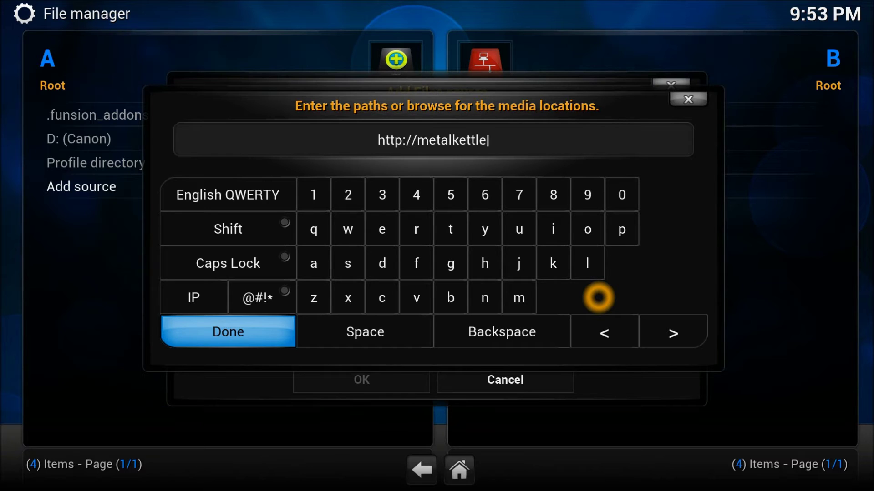
{"action": "type", "text": ".x10."}
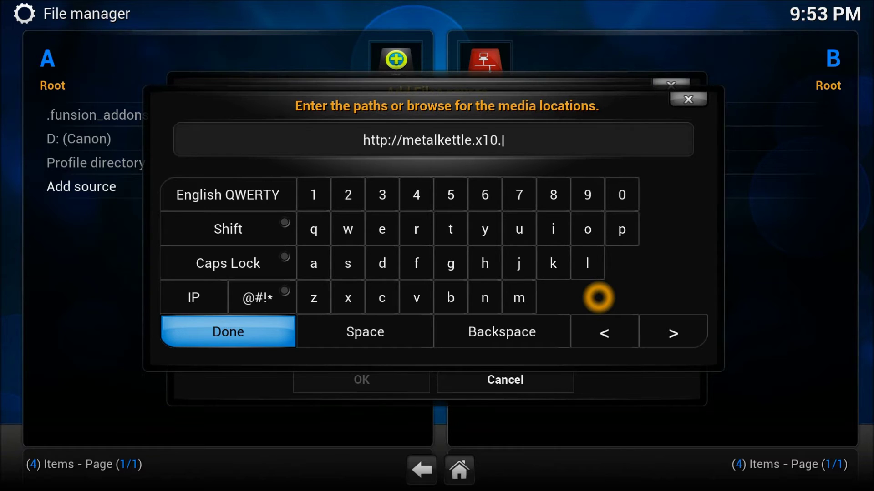
{"action": "type", "text": "bz"}
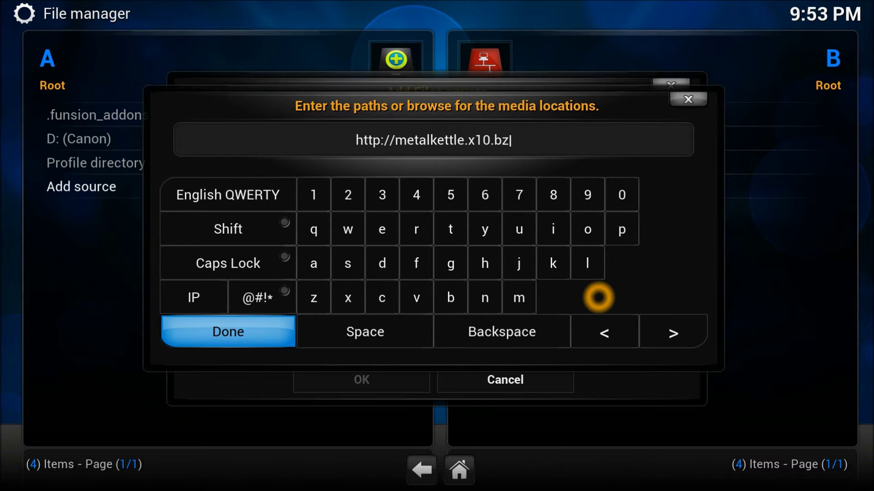
{"action": "key", "text": "Return"}
Step: Name the media source .MK and save it
{"action": "key", "text": "Down"}
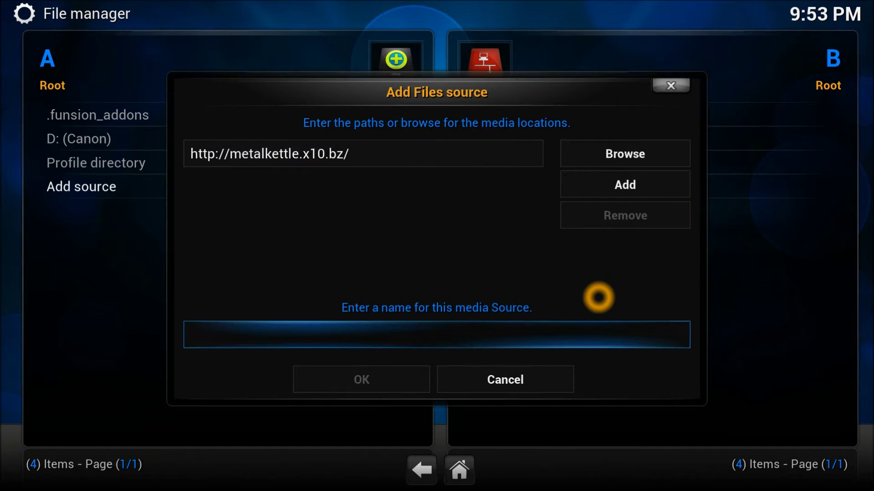
{"action": "type", "text": ".MK"}
{"action": "key", "text": "Down"}
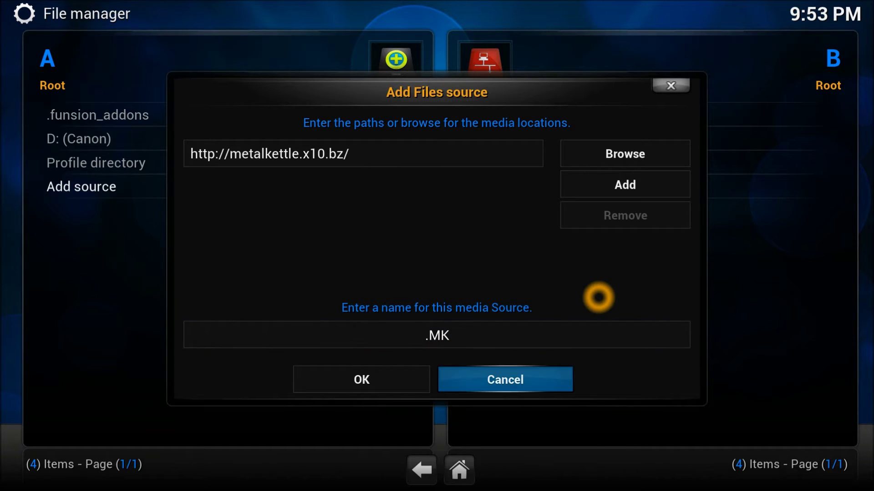
{"action": "key", "text": "Left"}
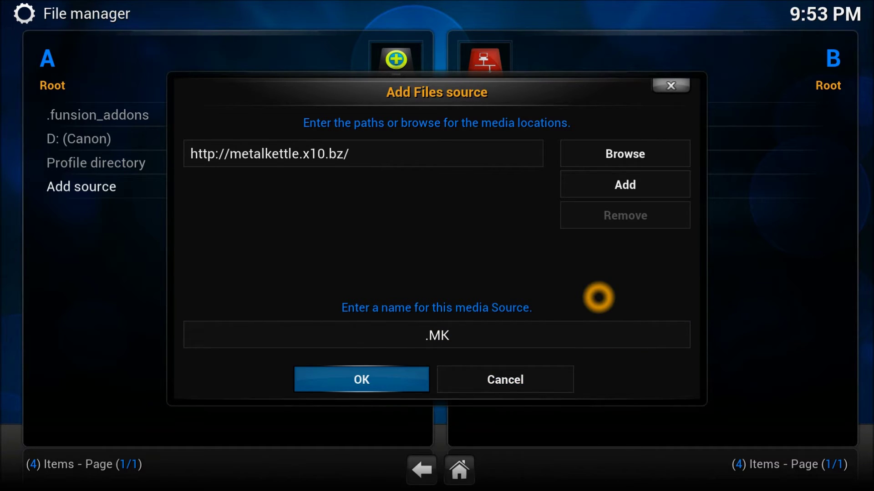
{"action": "key", "text": "Return"}
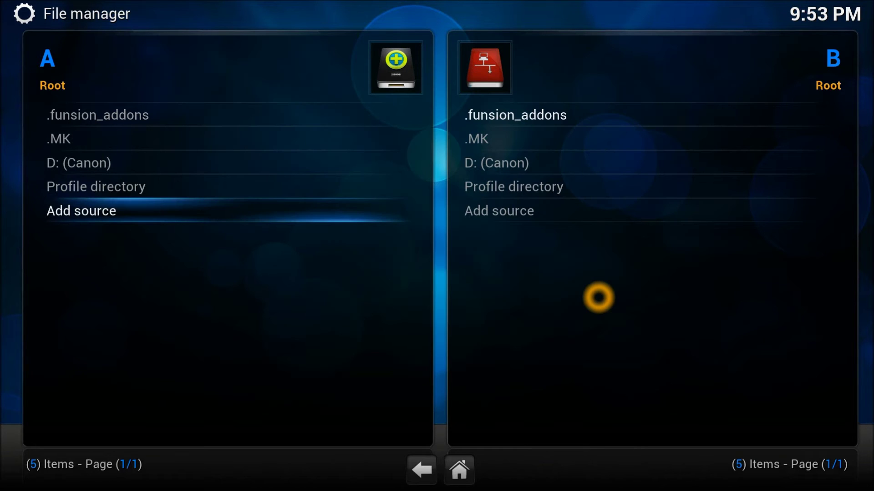
Step: Leave the File manager and open the Add-ons section of the system settings
{"action": "key", "text": "Escape"}
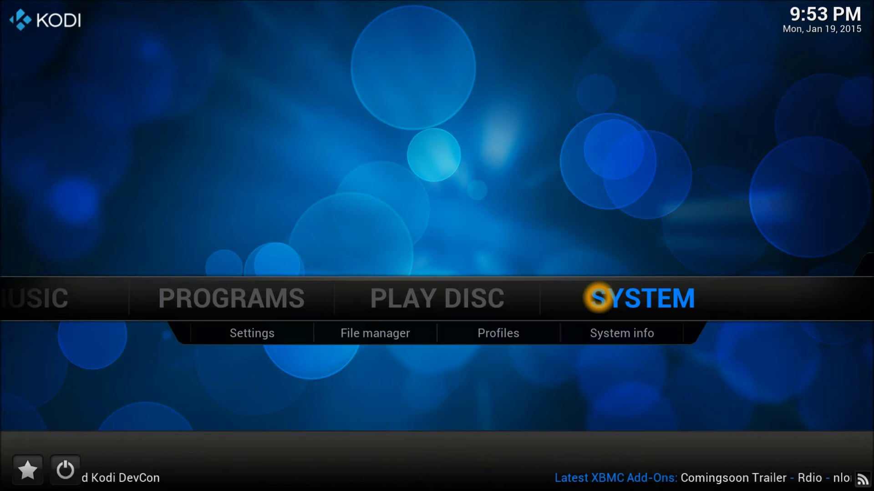
{"action": "key", "text": "Left"}
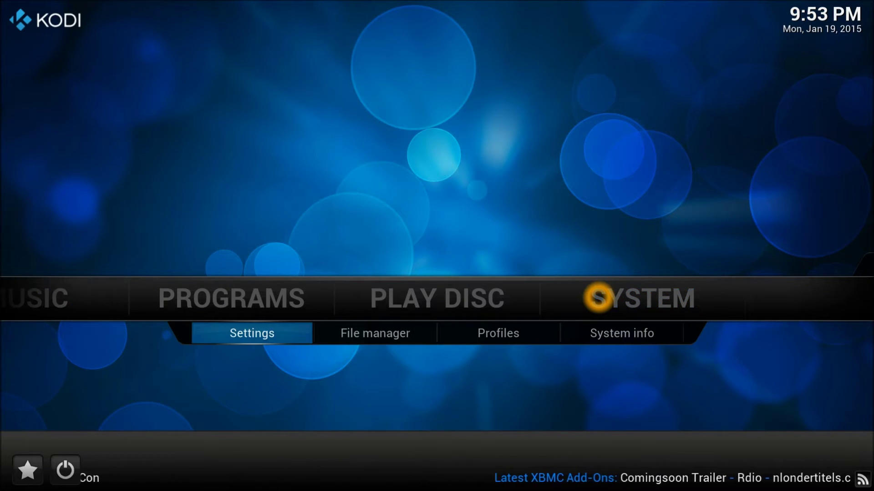
{"action": "key", "text": "Return"}
{"action": "key", "text": "Down"}
{"action": "key", "text": "Down"}
{"action": "key", "text": "Down"}
{"action": "key", "text": "Down"}
{"action": "key", "text": "Down"}
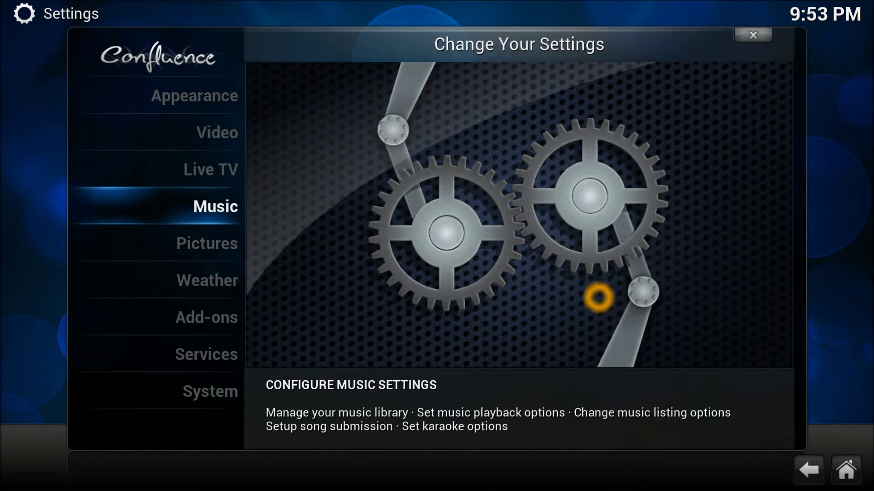
{"action": "key", "text": "Escape"}
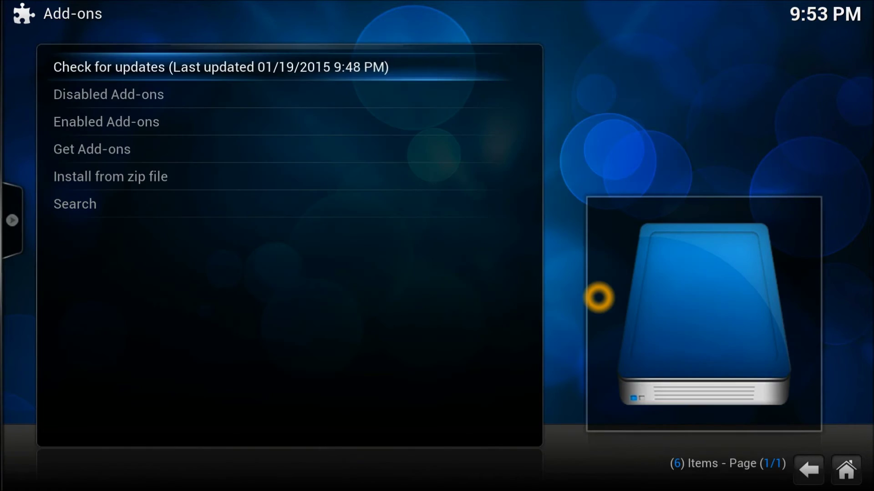
Step: Install the add-on repository from repository.metalkettle-1.4.3.zip in the .MK source
{"action": "key", "text": "Down"}
{"action": "key", "text": "Down"}
{"action": "key", "text": "Down"}
{"action": "key", "text": "Down"}
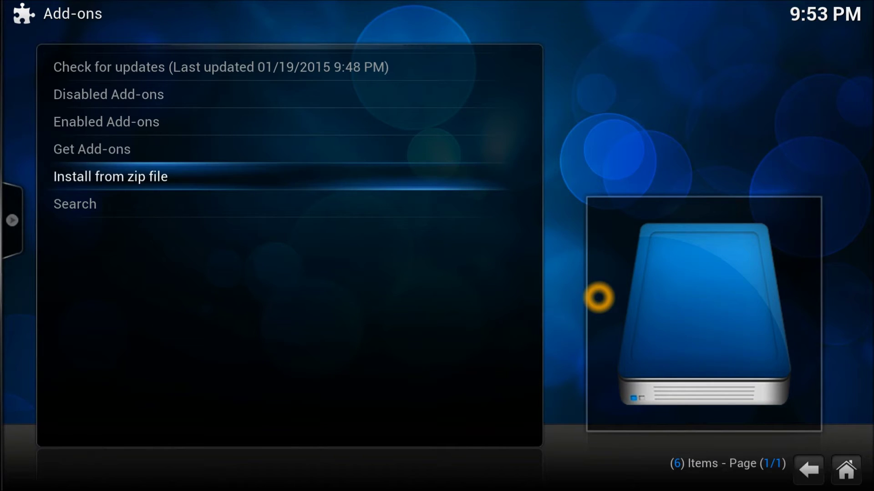
{"action": "key", "text": "Return"}
{"action": "key", "text": "Down"}
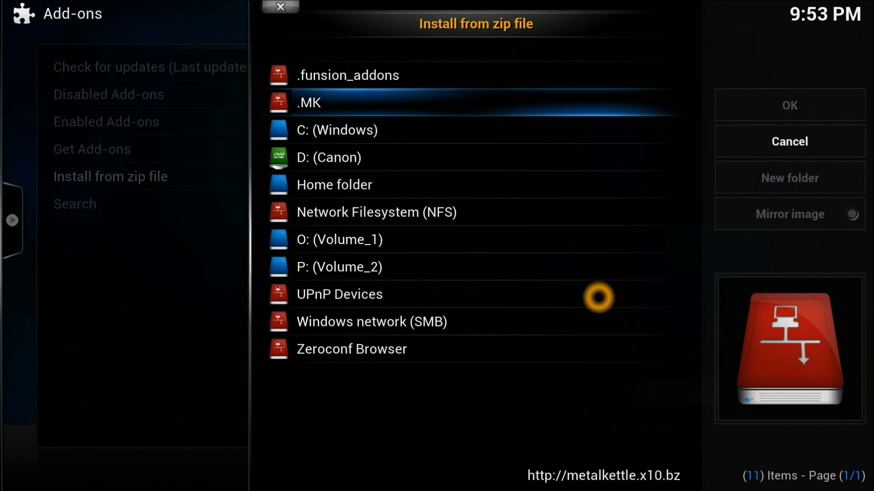
{"action": "key", "text": "Return"}
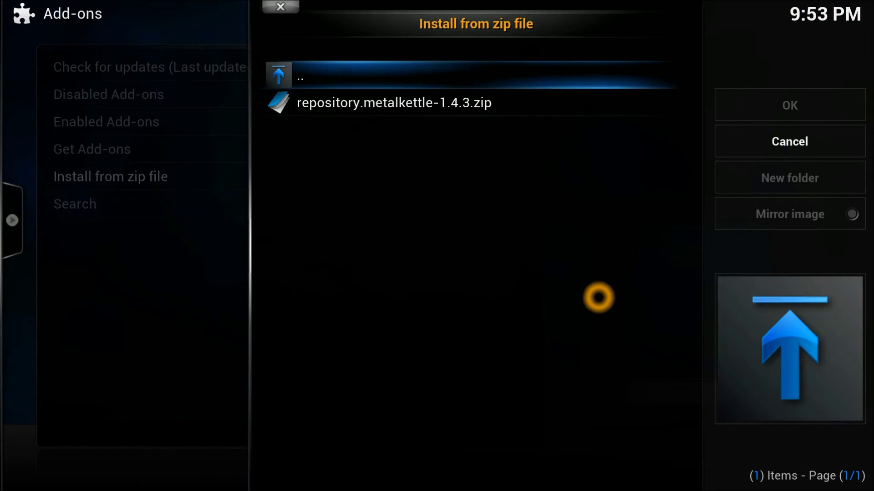
{"action": "key", "text": "Down"}
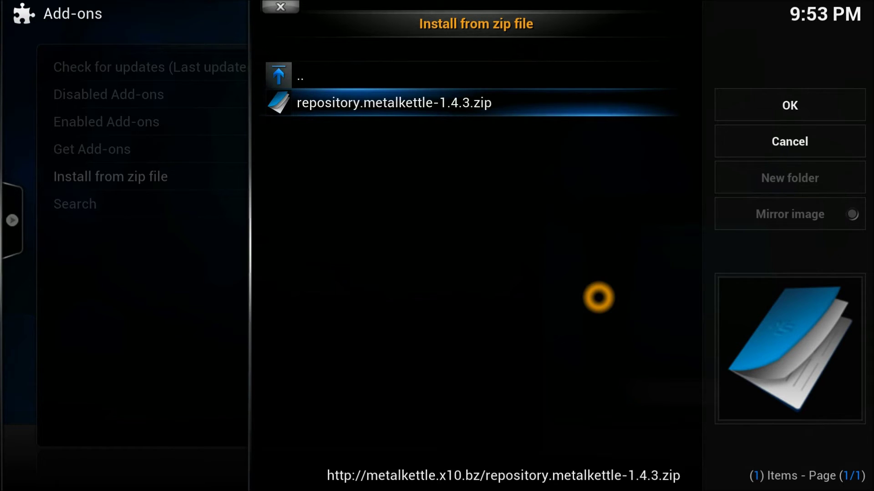
{"action": "key", "text": "Return"}
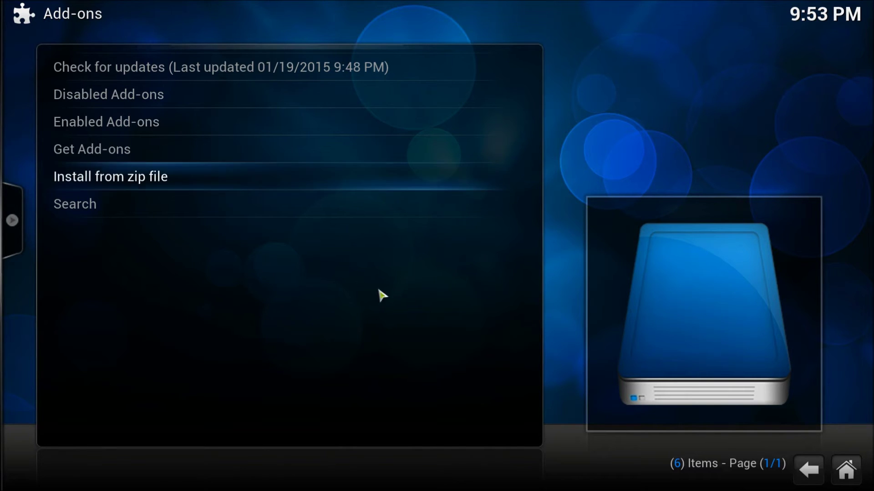
Step: Open the Get Add-ons list of repositories
{"action": "left_click", "coordinate": [175, 152]}
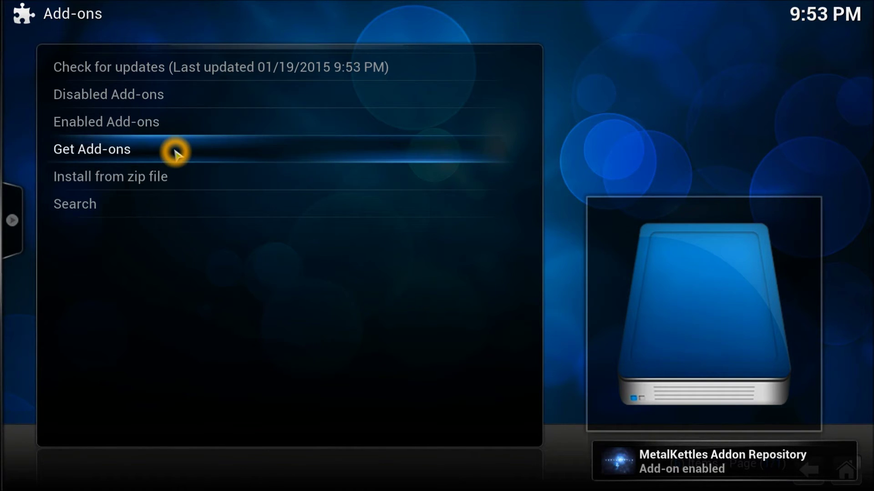
{"action": "key", "text": "Down"}
{"action": "key", "text": "Up"}
{"action": "key", "text": "Return"}
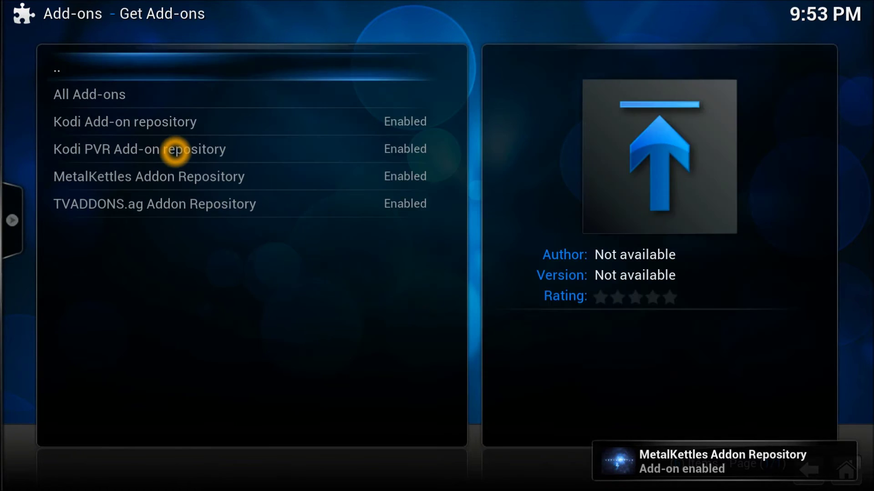
Step: Open the MetalKettles Addon Repository from the repository list
{"action": "key", "text": "Down"}
{"action": "key", "text": "Down"}
{"action": "key", "text": "Down"}
{"action": "key", "text": "Up"}
{"action": "key", "text": "Up"}
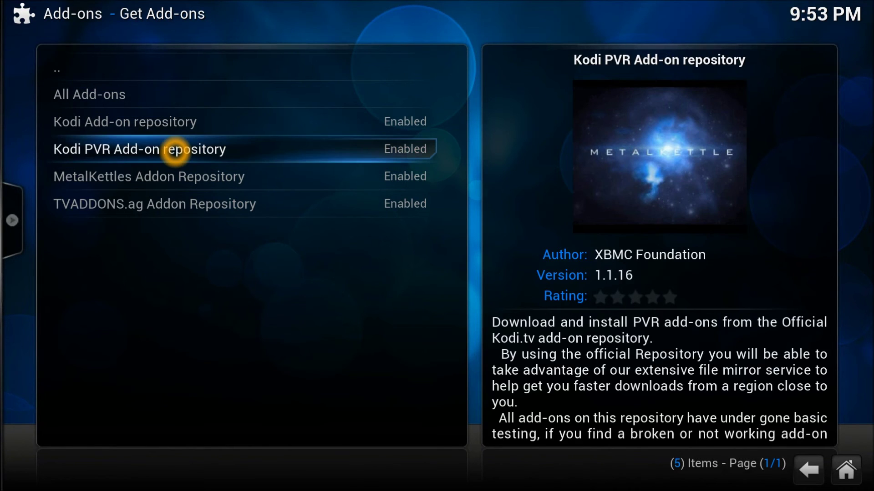
{"action": "key", "text": "Down"}
{"action": "key", "text": "Down"}
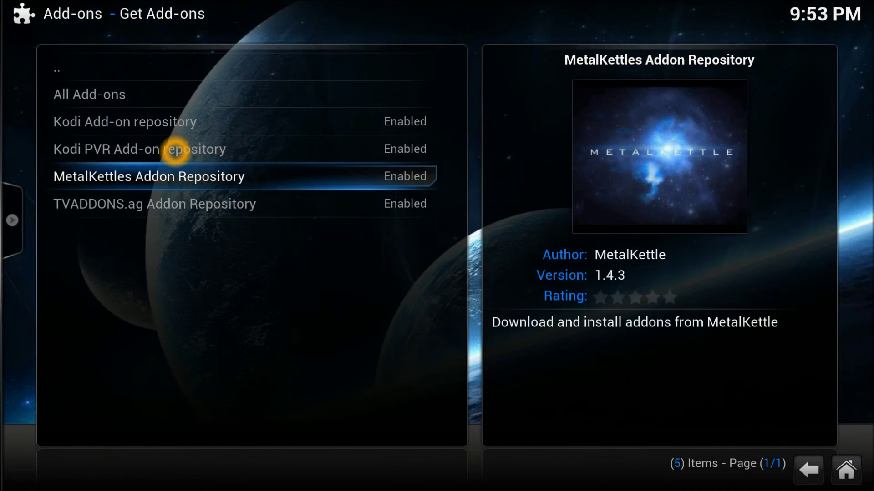
{"action": "key", "text": "Return"}
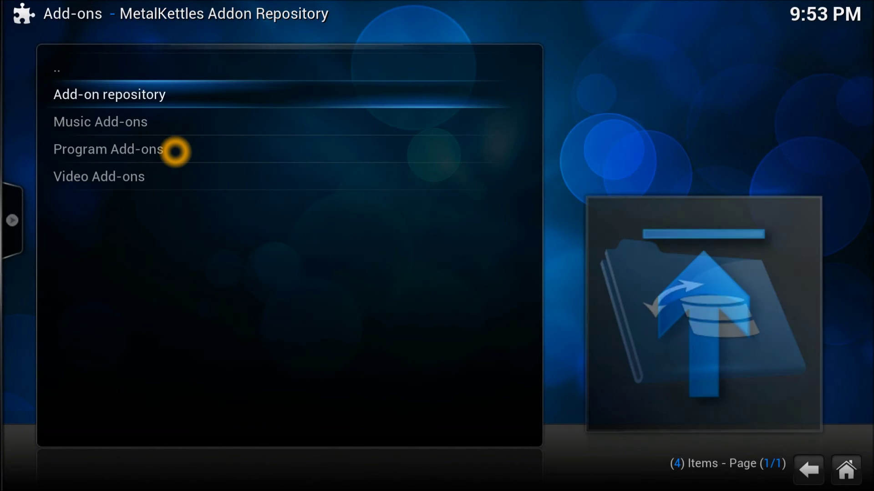
Step: Open the Video Add-ons category of the MetalKettles repository
{"action": "key", "text": "Down"}
{"action": "key", "text": "Down"}
{"action": "key", "text": "Down"}
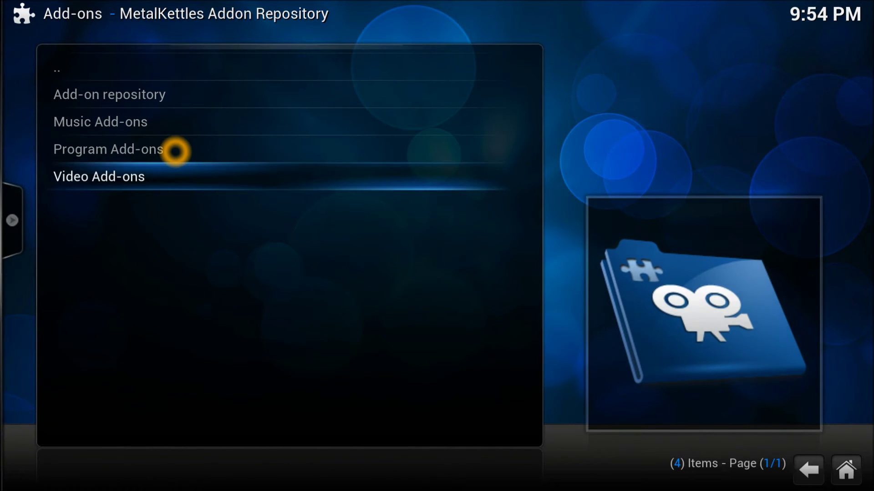
{"action": "key", "text": "Return"}
Step: Look through the video add-ons offered by the MetalKettles repository, including HQ Zone Live Streams, Movies HD and TubTub
{"action": "key", "text": "Down"}
{"action": "key", "text": "Down"}
{"action": "key", "text": "Down"}
{"action": "key", "text": "Down"}
{"action": "key", "text": "Down"}
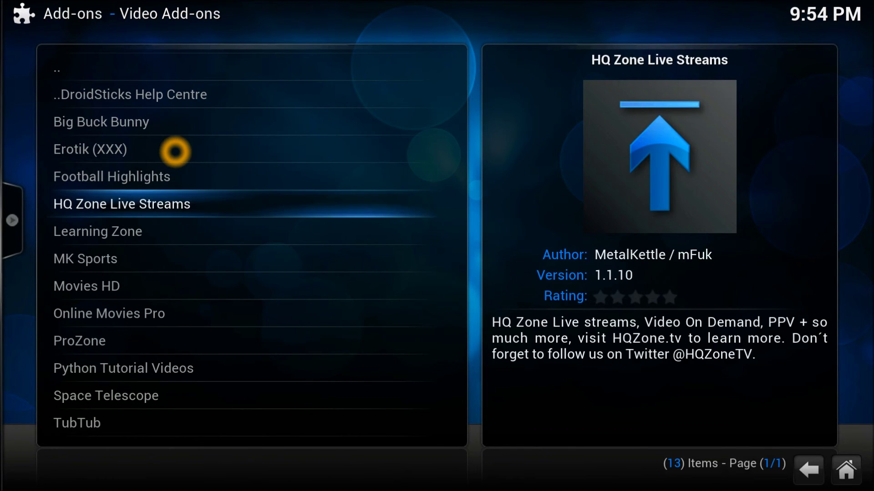
{"action": "key", "text": "Down"}
{"action": "key", "text": "Down"}
{"action": "key", "text": "Down"}
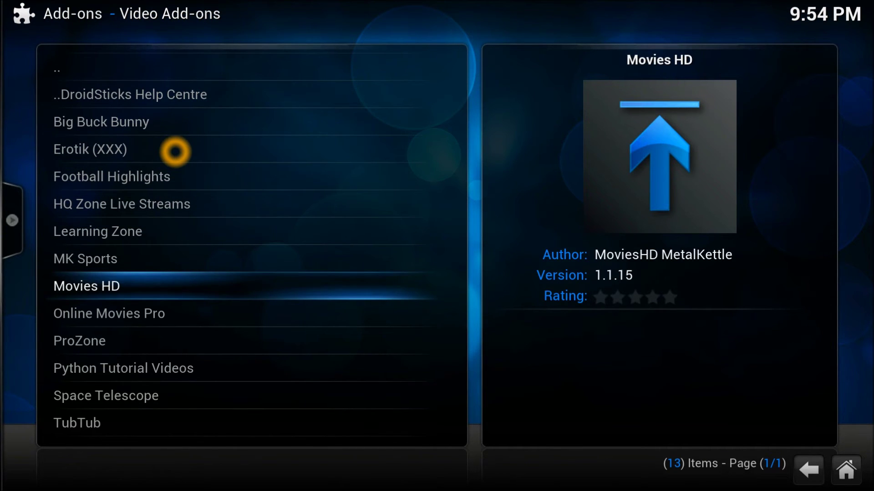
{"action": "key", "text": "Down"}
{"action": "key", "text": "Down"}
{"action": "key", "text": "Down"}
{"action": "key", "text": "Down"}
{"action": "key", "text": "Down"}
{"action": "key", "text": "Down"}
{"action": "key", "text": "Up"}
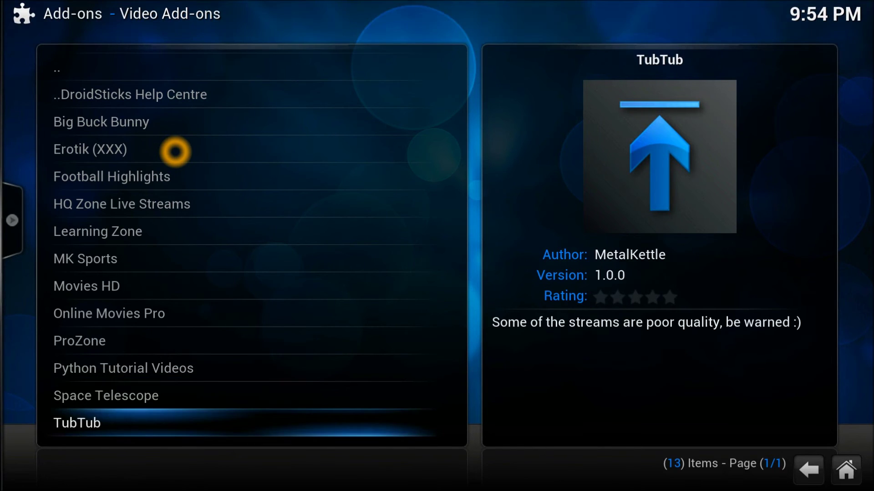
Step: Install the MK Sports video add-on from the MetalKettles repository
{"action": "key", "text": "Down"}
{"action": "key", "text": "Down"}
{"action": "key", "text": "Down"}
{"action": "key", "text": "Down"}
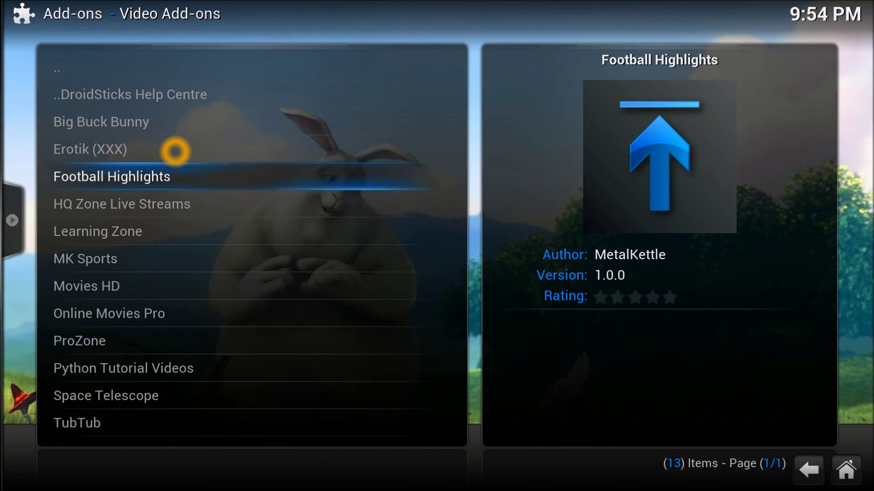
{"action": "key", "text": "Down"}
{"action": "key", "text": "Down"}
{"action": "key", "text": "Down"}
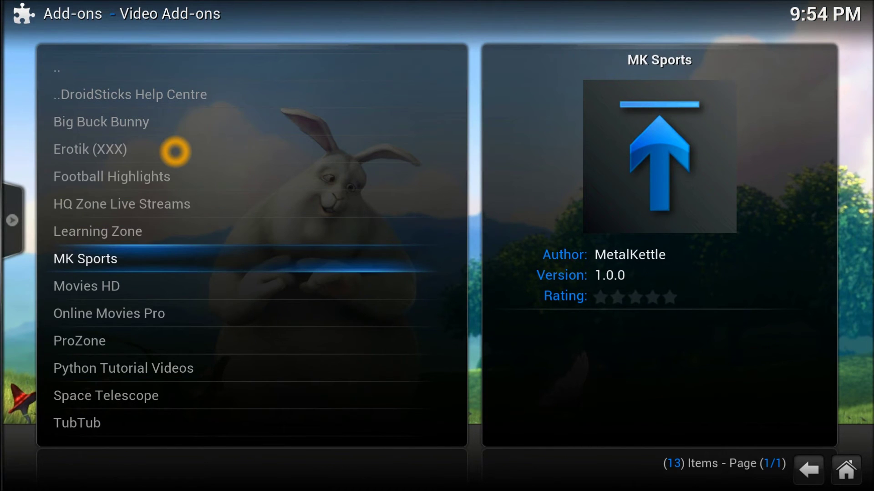
{"action": "key", "text": "Return"}
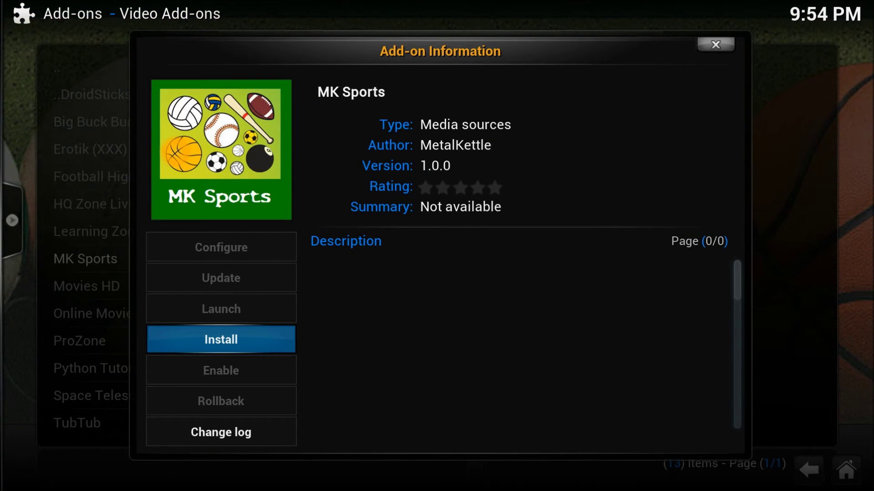
{"action": "key", "text": "Return"}
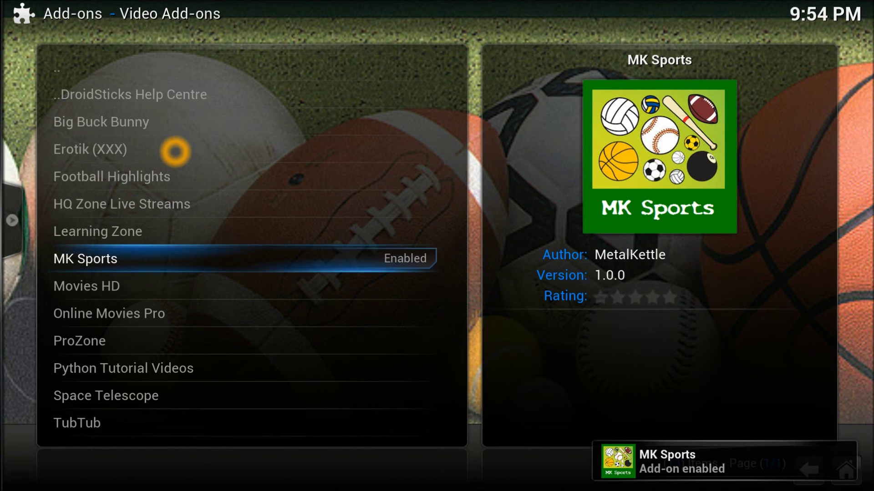
Step: Leave the repository and the add-on settings to return to the home screen
{"action": "key", "text": "BackSpace"}
{"action": "key", "text": "BackSpace"}
{"action": "key", "text": "BackSpace"}
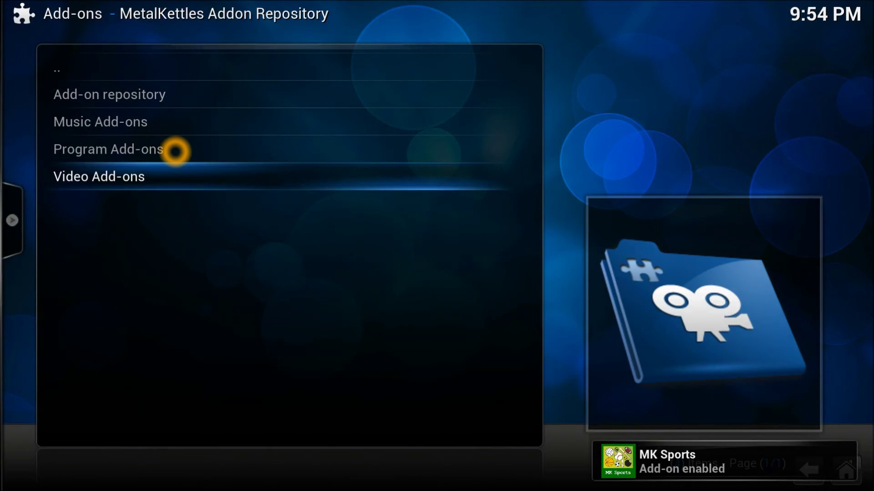
{"action": "key", "text": "BackSpace"}
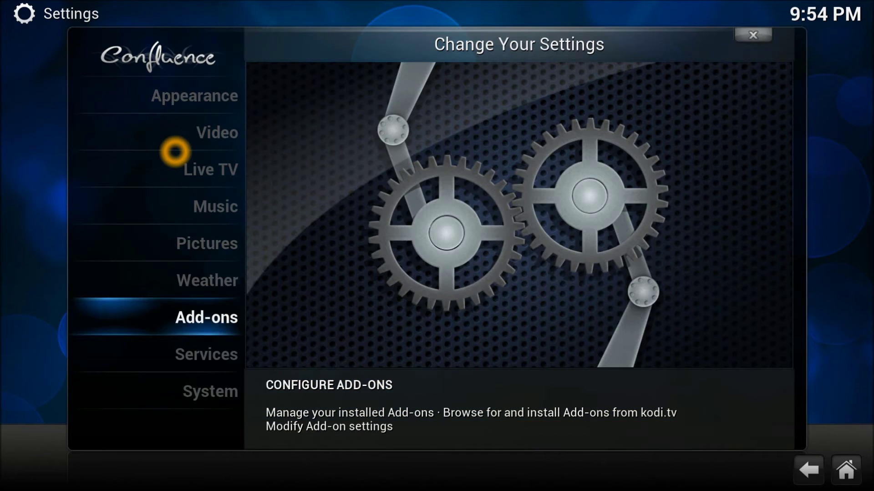
{"action": "key", "text": "BackSpace"}
Step: Open the MK Sports add-on from the installed video add-ons
{"action": "key", "text": "Left"}
{"action": "key", "text": "Left"}
{"action": "key", "text": "Left"}
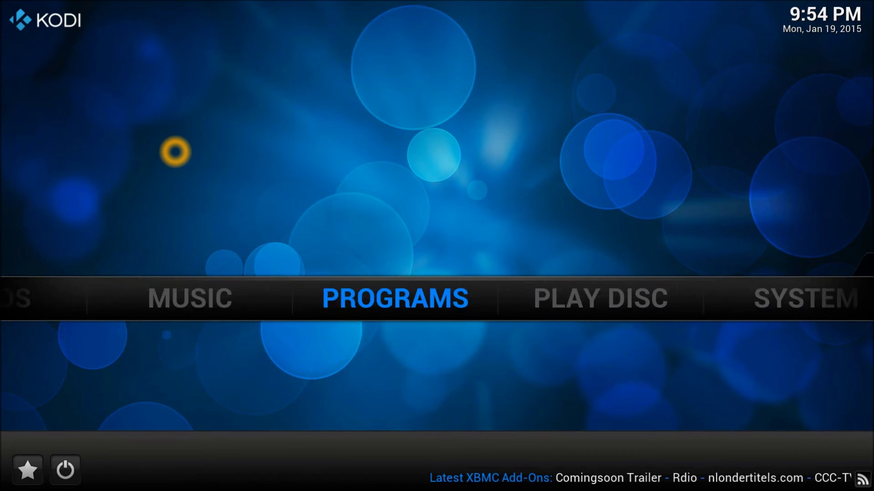
{"action": "key", "text": "Left"}
{"action": "key", "text": "Down"}
{"action": "key", "text": "Right"}
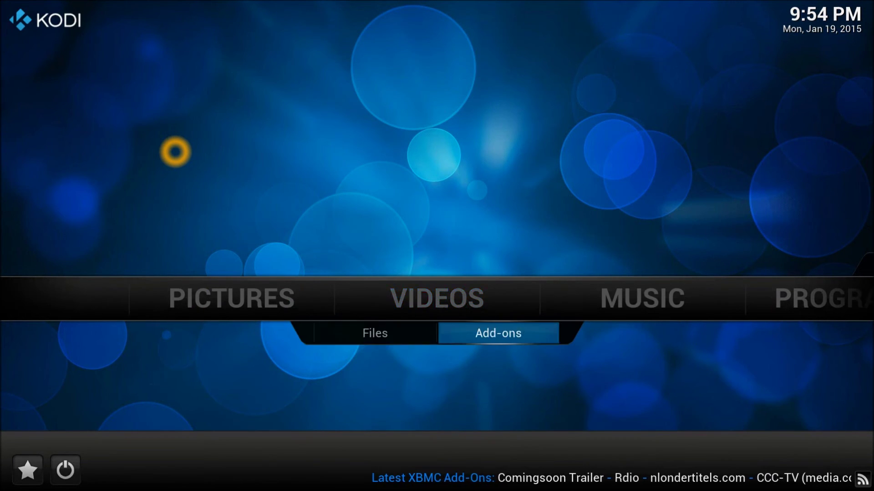
{"action": "key", "text": "Return"}
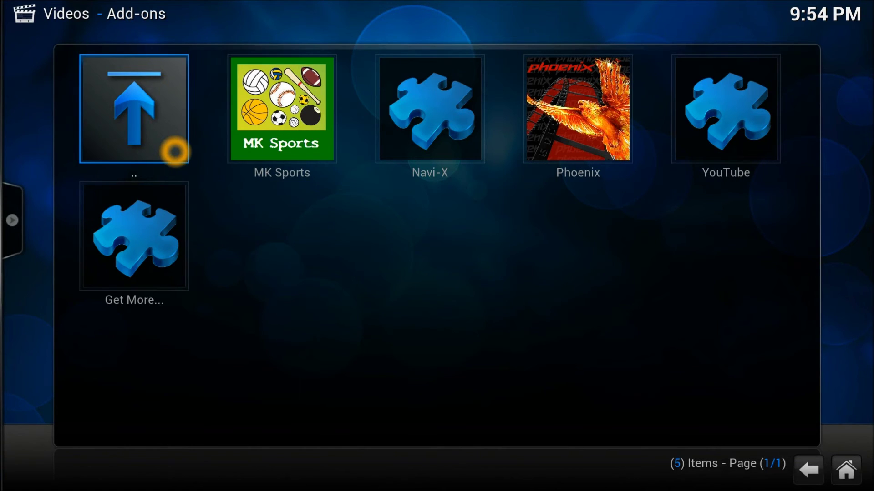
{"action": "key", "text": "Right"}
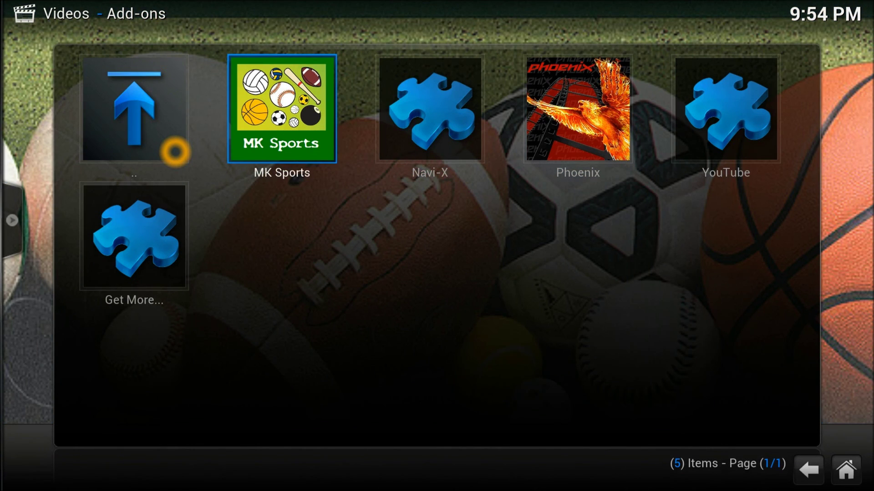
{"action": "key", "text": "Return"}
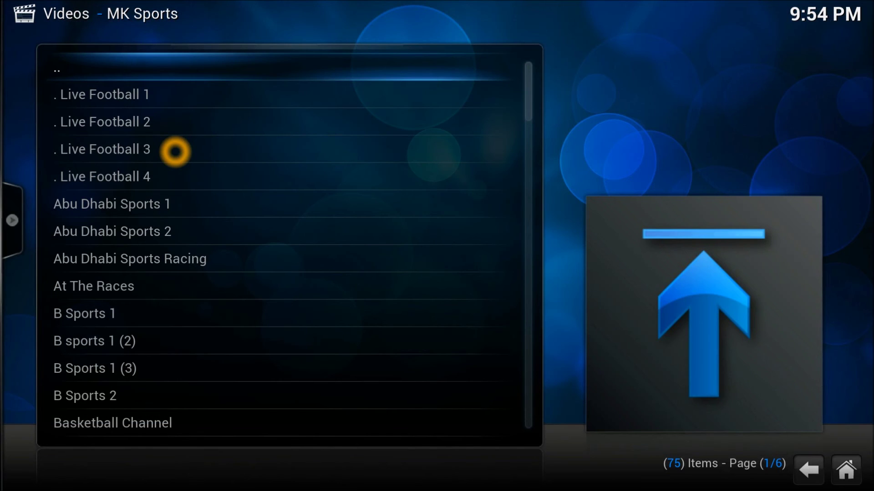
Step: Look through the first part of the MK Sports channel list, from Live Football to the Bein Sports channels and back
{"action": "key", "text": "Down"}
{"action": "key", "text": "Down"}
{"action": "key", "text": "Down"}
{"action": "key", "text": "Down"}
{"action": "key", "text": "Down"}
{"action": "key", "text": "Down"}
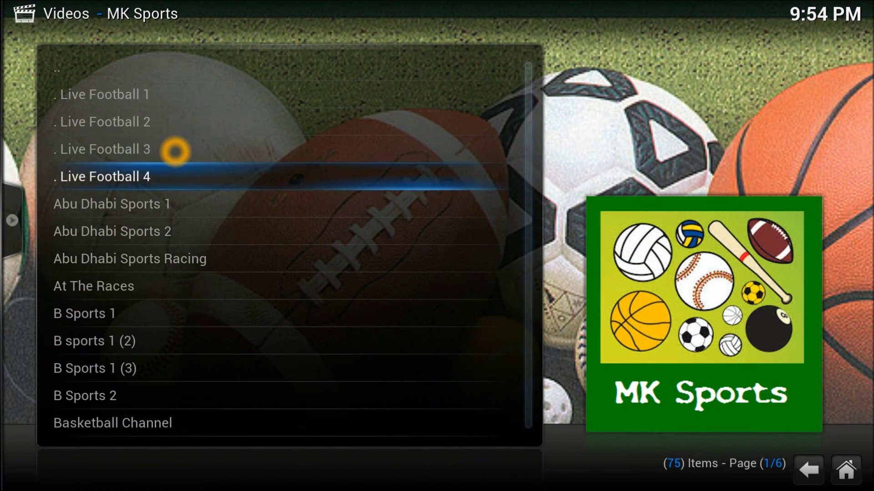
{"action": "key", "text": "Down"}
{"action": "key", "text": "Down"}
{"action": "key", "text": "Down"}
{"action": "key", "text": "Down"}
{"action": "key", "text": "Down"}
{"action": "key", "text": "Down"}
{"action": "key", "text": "Down"}
{"action": "key", "text": "Down"}
{"action": "key", "text": "Down"}
{"action": "key", "text": "Down"}
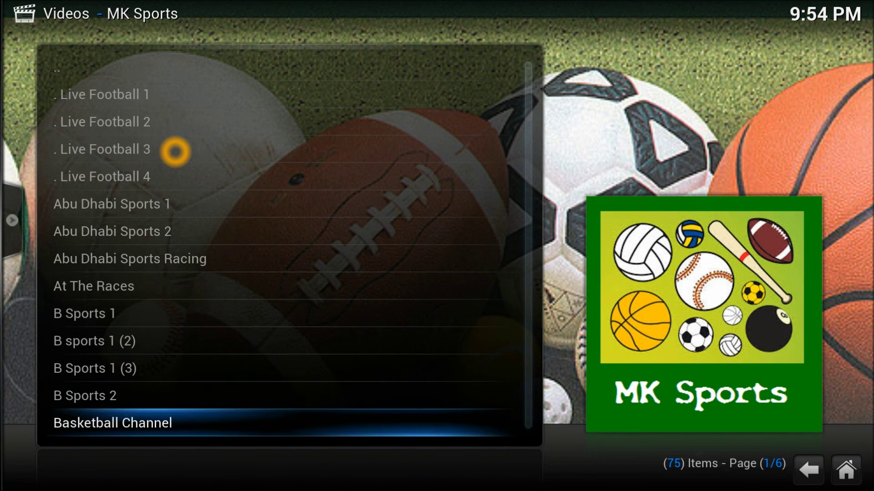
{"action": "key", "text": "Down"}
{"action": "key", "text": "Down"}
{"action": "key", "text": "Down"}
{"action": "key", "text": "Up"}
{"action": "key", "text": "Up"}
{"action": "key", "text": "Up"}
{"action": "key", "text": "Up"}
{"action": "key", "text": "Up"}
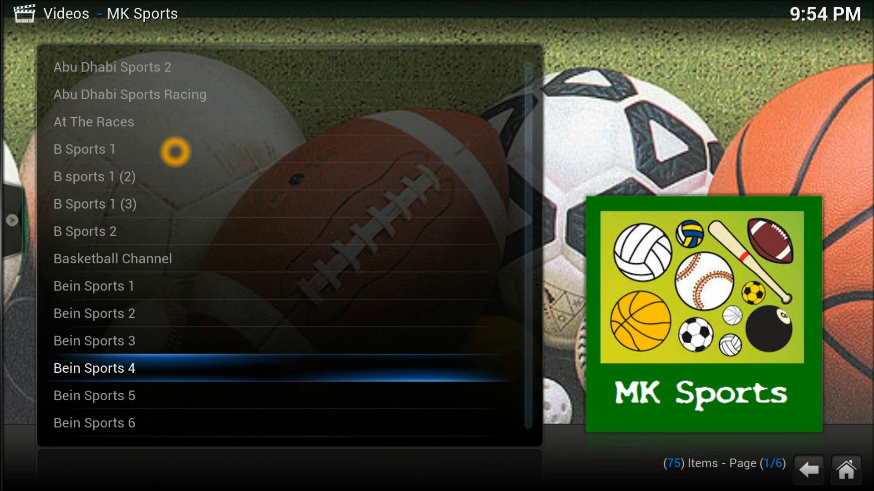
{"action": "key", "text": "Up"}
{"action": "key", "text": "Up"}
{"action": "key", "text": "Up"}
{"action": "key", "text": "Up"}
{"action": "key", "text": "Up"}
{"action": "key", "text": "Up"}
{"action": "key", "text": "Up"}
{"action": "key", "text": "Up"}
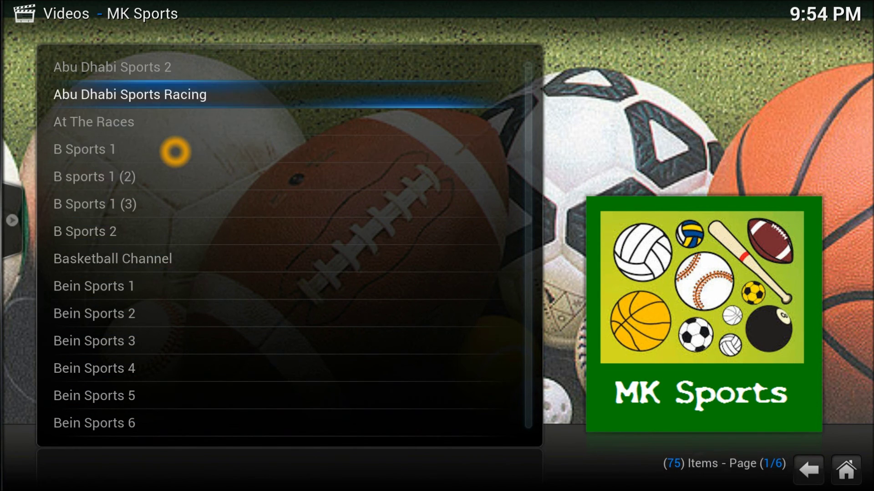
{"action": "key", "text": "Up"}
{"action": "key", "text": "Up"}
{"action": "key", "text": "Up"}
{"action": "key", "text": "Up"}
{"action": "key", "text": "Down"}
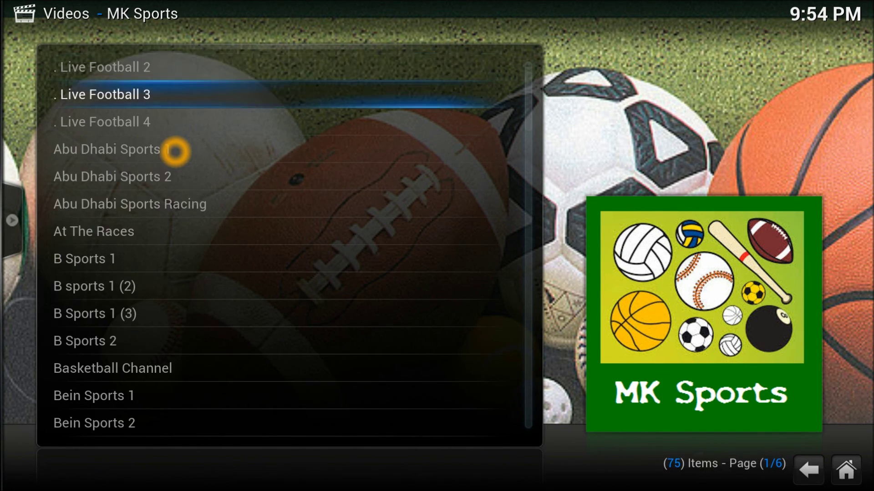
Step: Play the Live Football 1 stream briefly and stop its playback
{"action": "key", "text": "Up"}
{"action": "key", "text": "Up"}
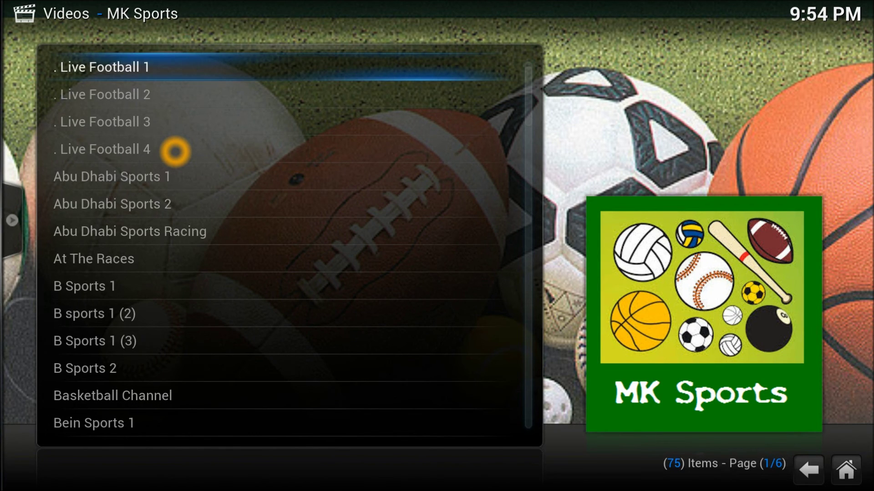
{"action": "key", "text": "Down"}
{"action": "key", "text": "Down"}
{"action": "key", "text": "Up"}
{"action": "key", "text": "Up"}
{"action": "key", "text": "Return"}
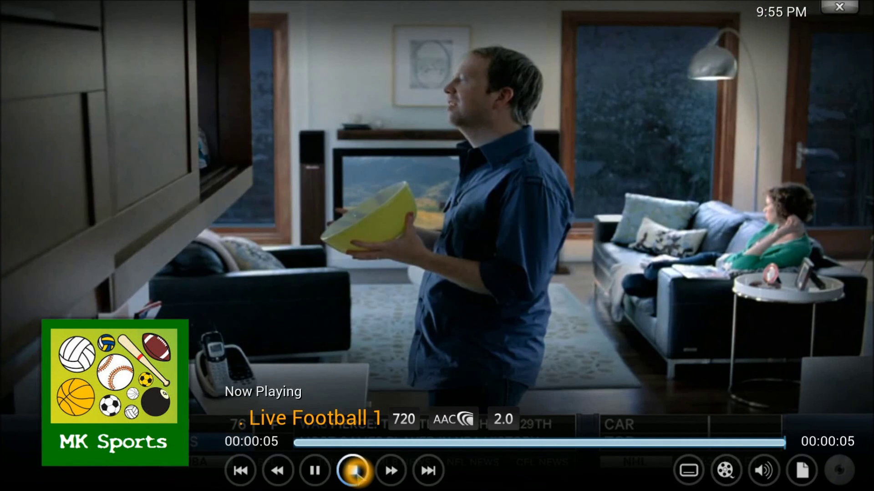
{"action": "left_click", "coordinate": [355, 471]}
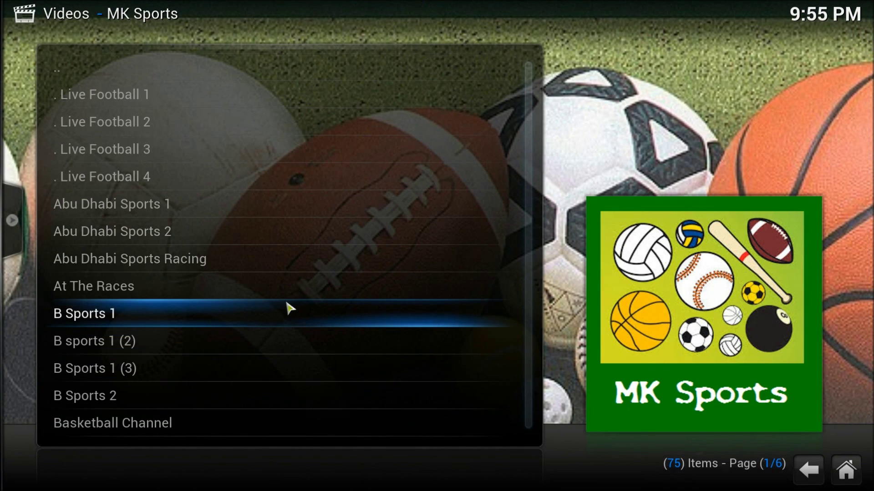
Step: Look further down the MK Sports channel list, past the Bein Sports channels to the ESPN HD entries
{"action": "scroll", "coordinate": [287, 308], "scroll_direction": "down", "scroll_amount": 6}
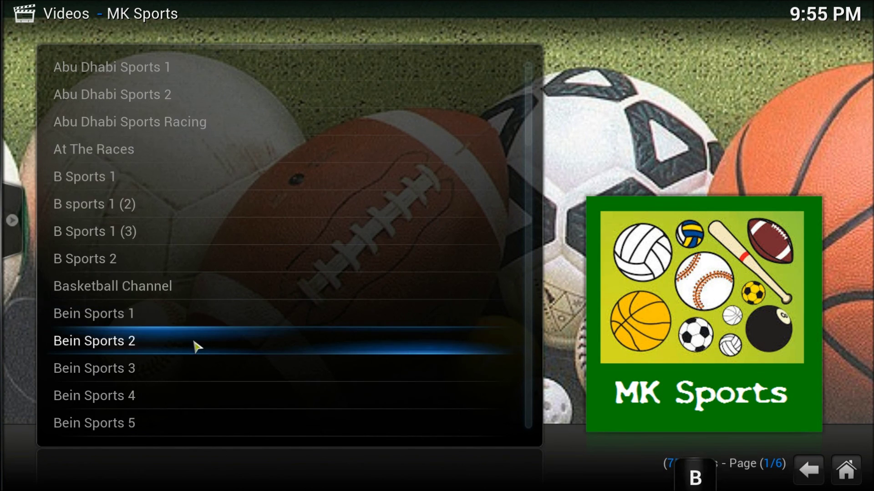
{"action": "scroll", "coordinate": [197, 346], "scroll_direction": "down", "scroll_amount": 10}
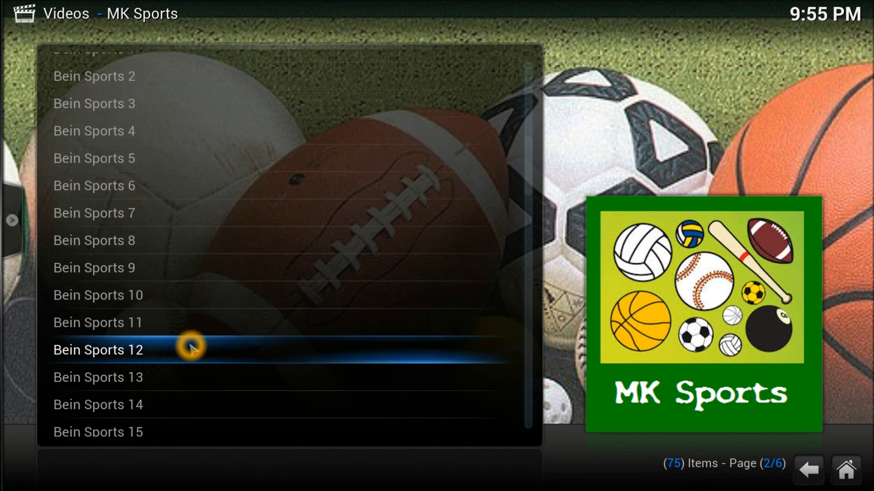
{"action": "scroll", "coordinate": [190, 348], "scroll_direction": "down", "scroll_amount": 6}
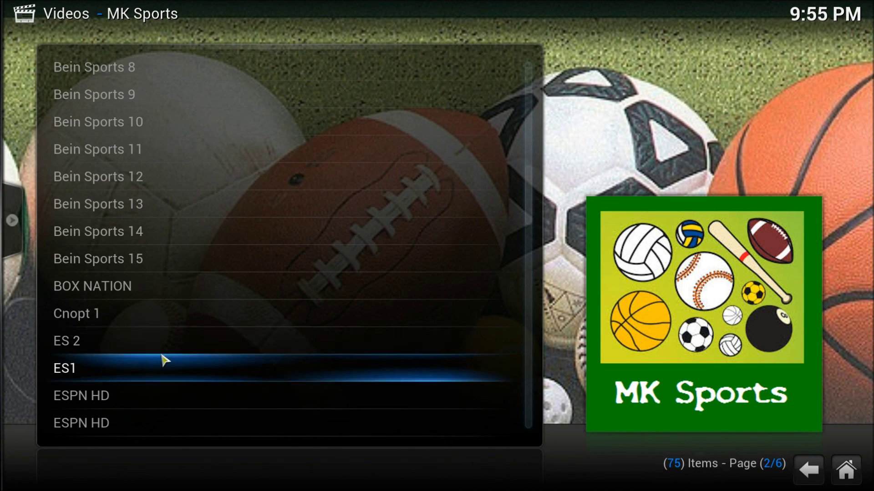
{"action": "scroll", "coordinate": [162, 360], "scroll_direction": "down", "scroll_amount": 2}
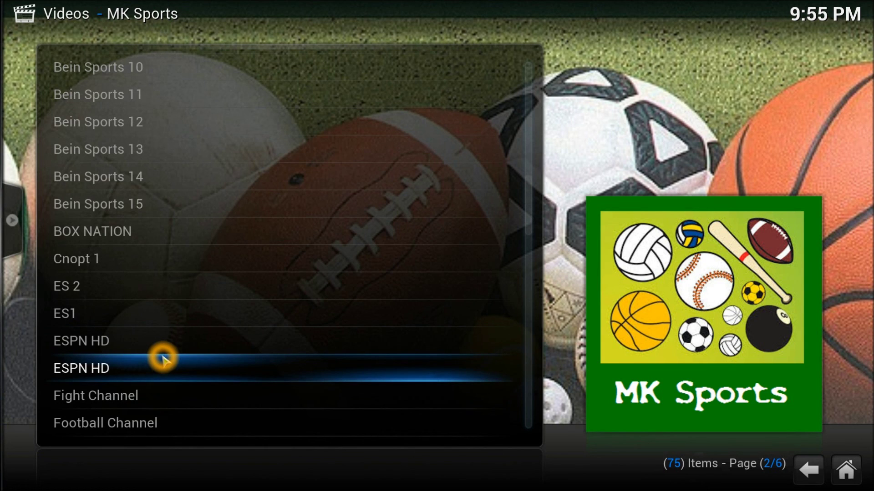